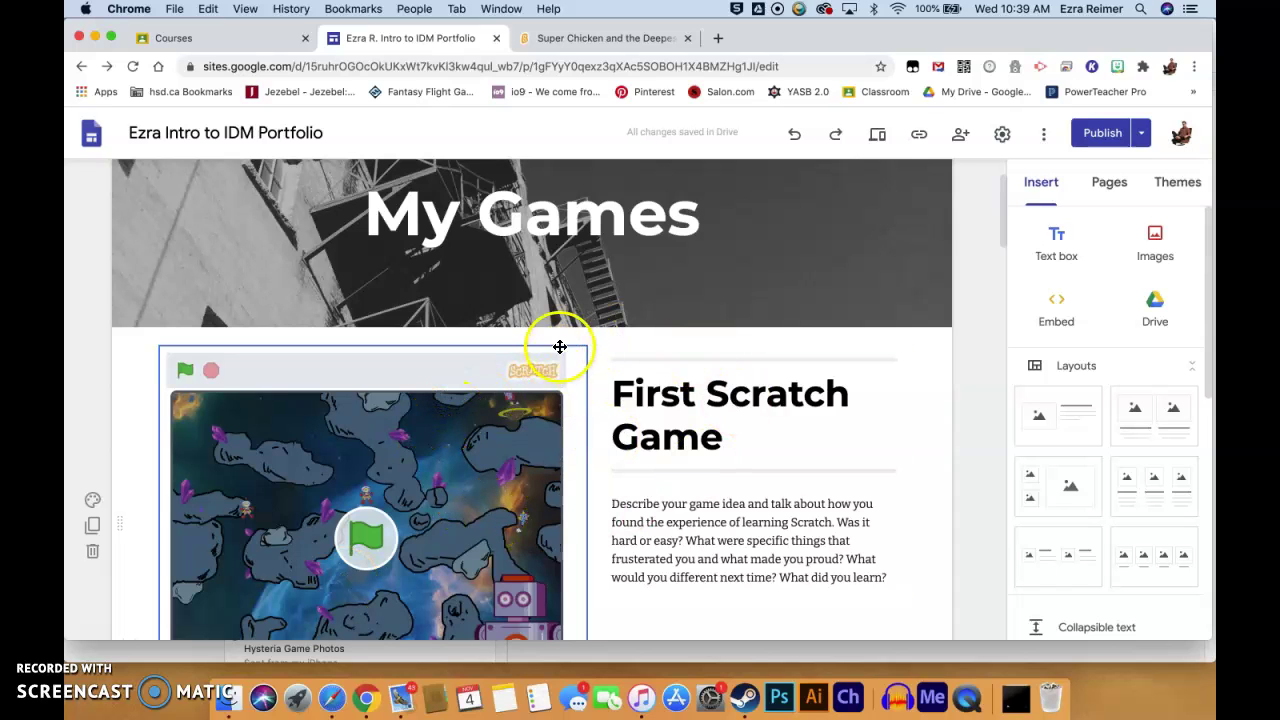
Review the existing Scratch game embed and the First Scratch Game text block on My Games
{"action": "mouse_move", "coordinate": [586, 314]}
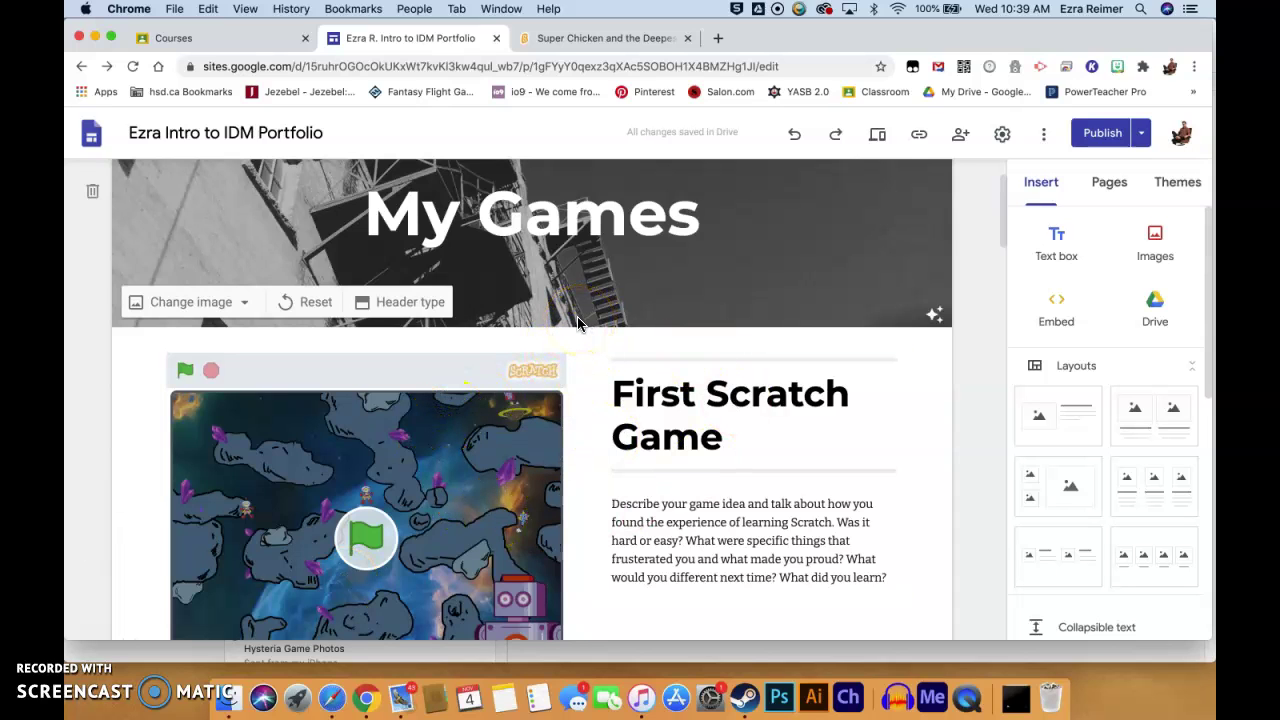
{"action": "left_click", "coordinate": [514, 414]}
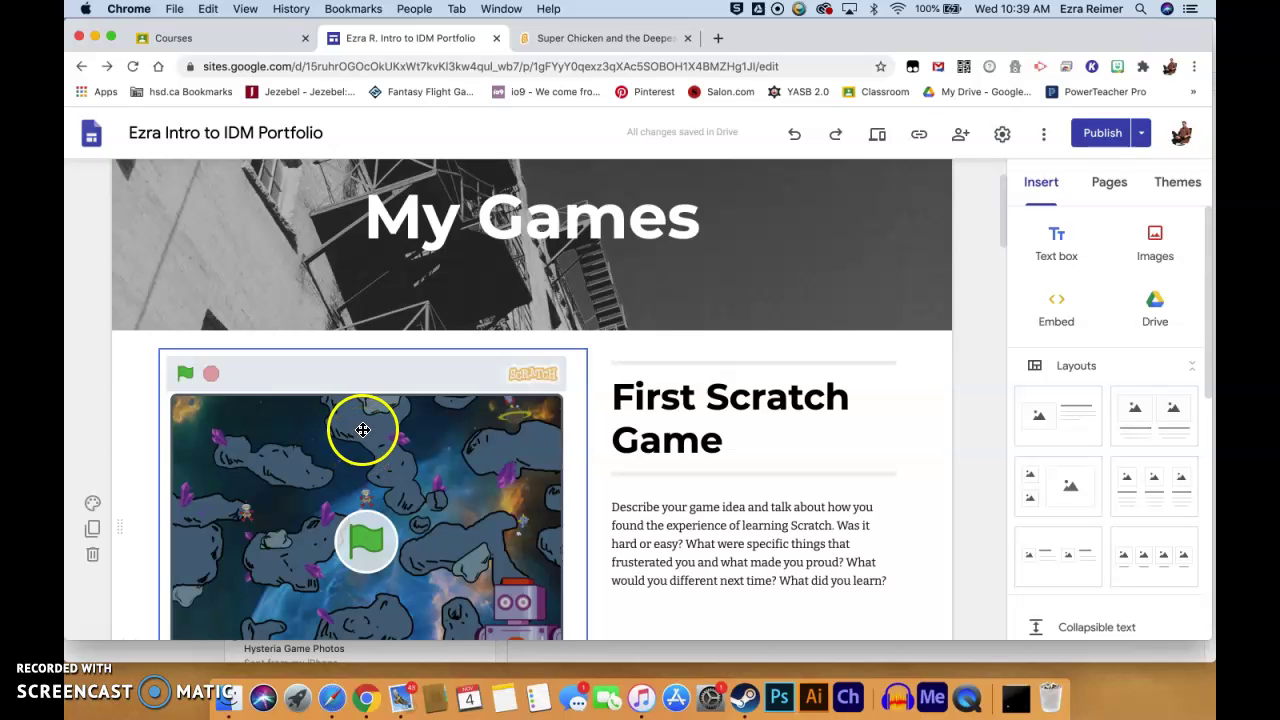
{"action": "scroll", "coordinate": [363, 430], "scroll_direction": "up", "scroll_amount": 2}
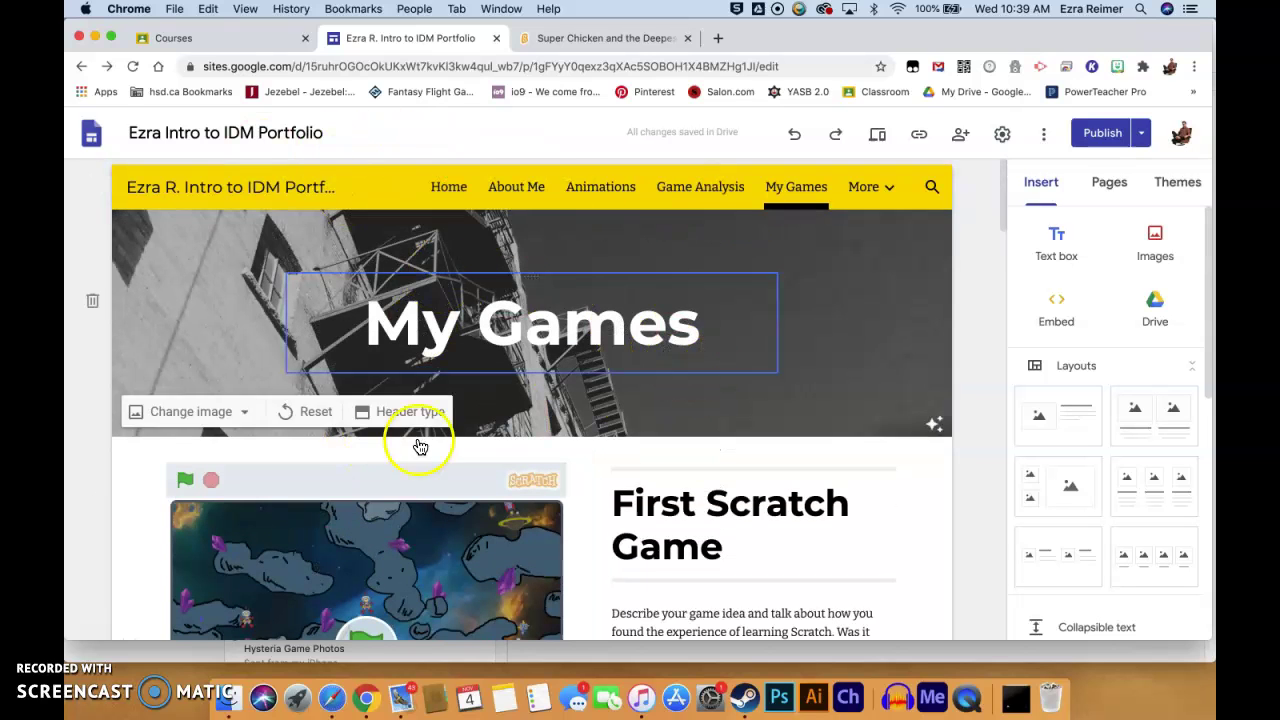
{"action": "scroll", "coordinate": [565, 470], "scroll_direction": "down", "scroll_amount": 3}
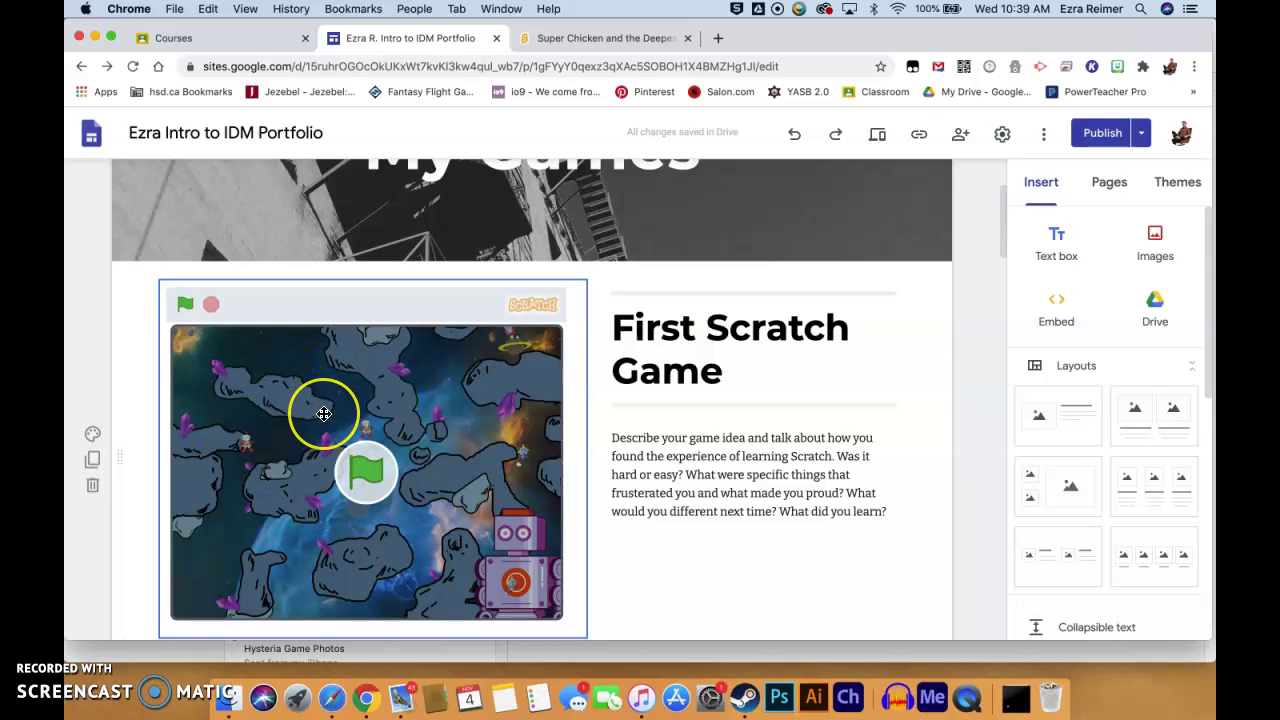
{"action": "scroll", "coordinate": [320, 412], "scroll_direction": "down", "scroll_amount": 1}
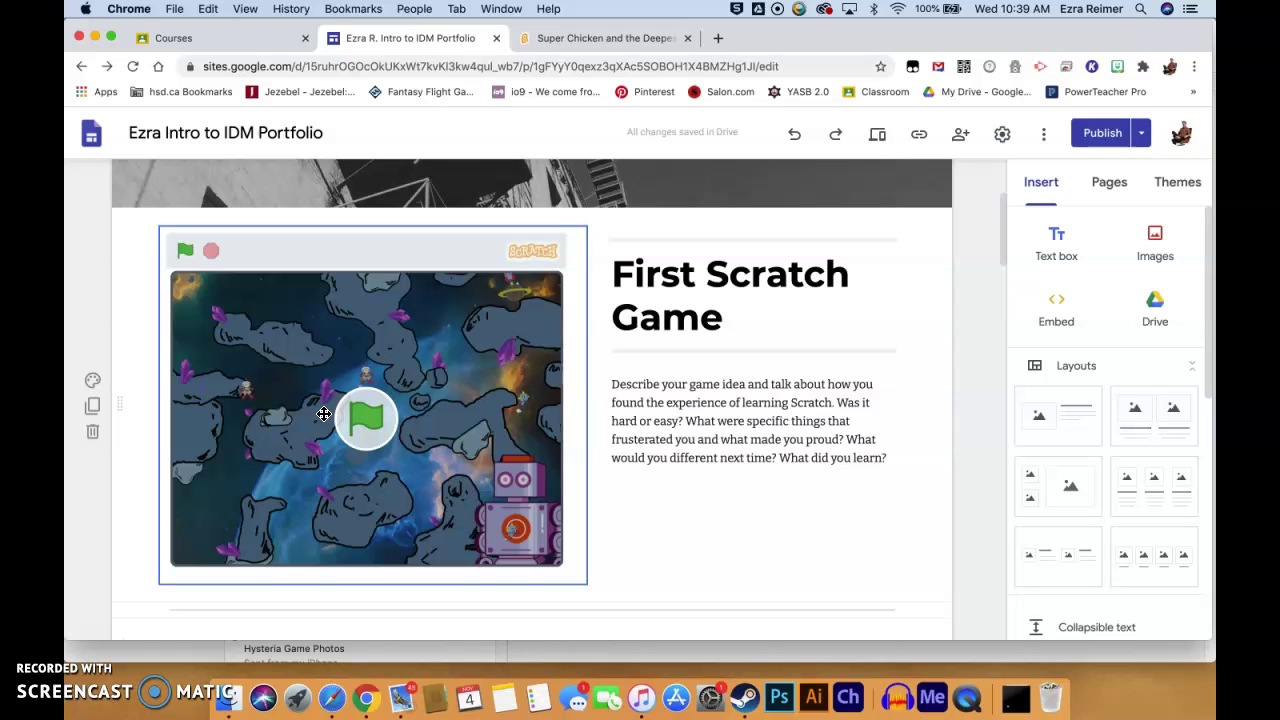
{"action": "left_click", "coordinate": [600, 398]}
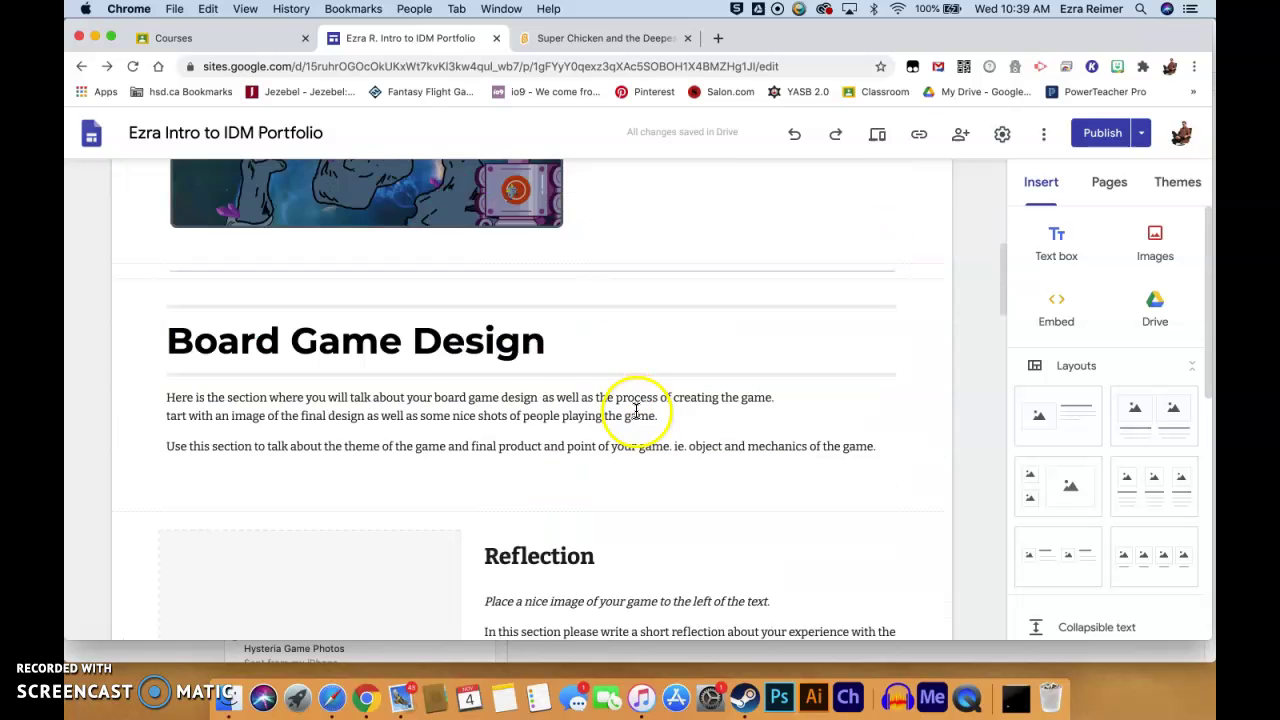
Add an image-and-text layout section at the page bottom, then go to the Super Chicken tab
{"action": "scroll", "coordinate": [632, 411], "scroll_direction": "down", "scroll_amount": 15}
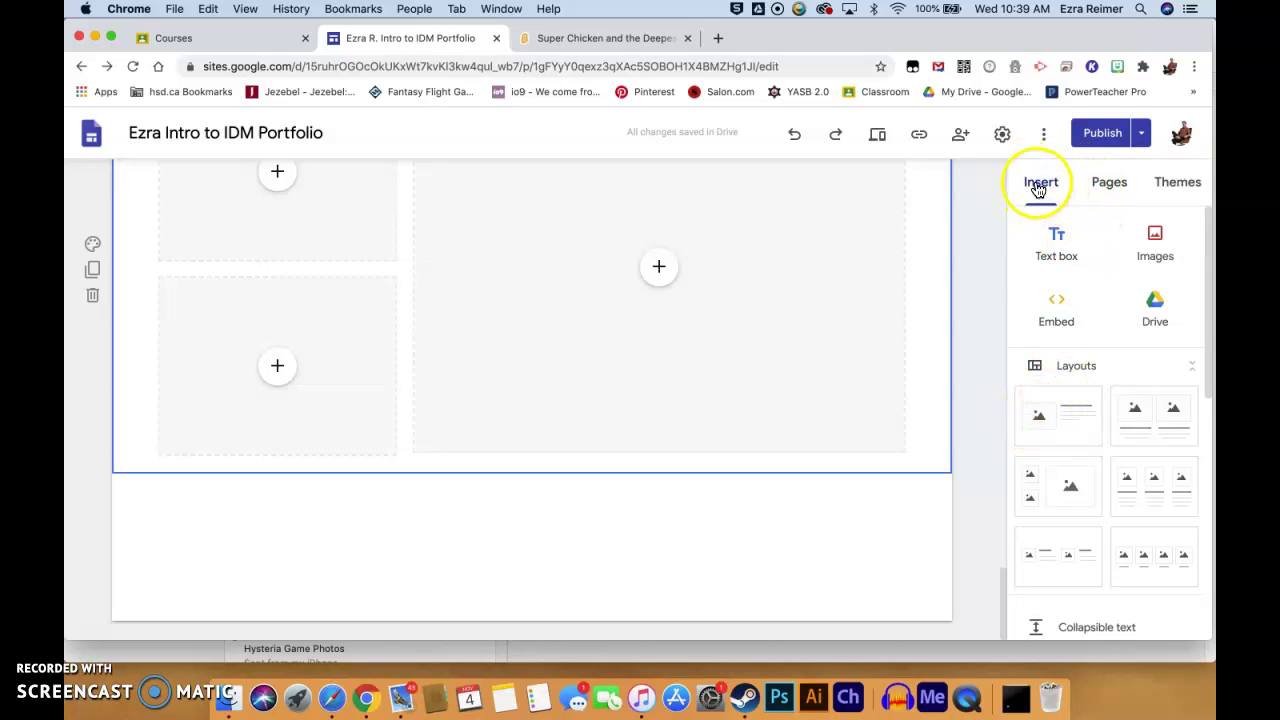
{"action": "left_click", "coordinate": [1059, 434]}
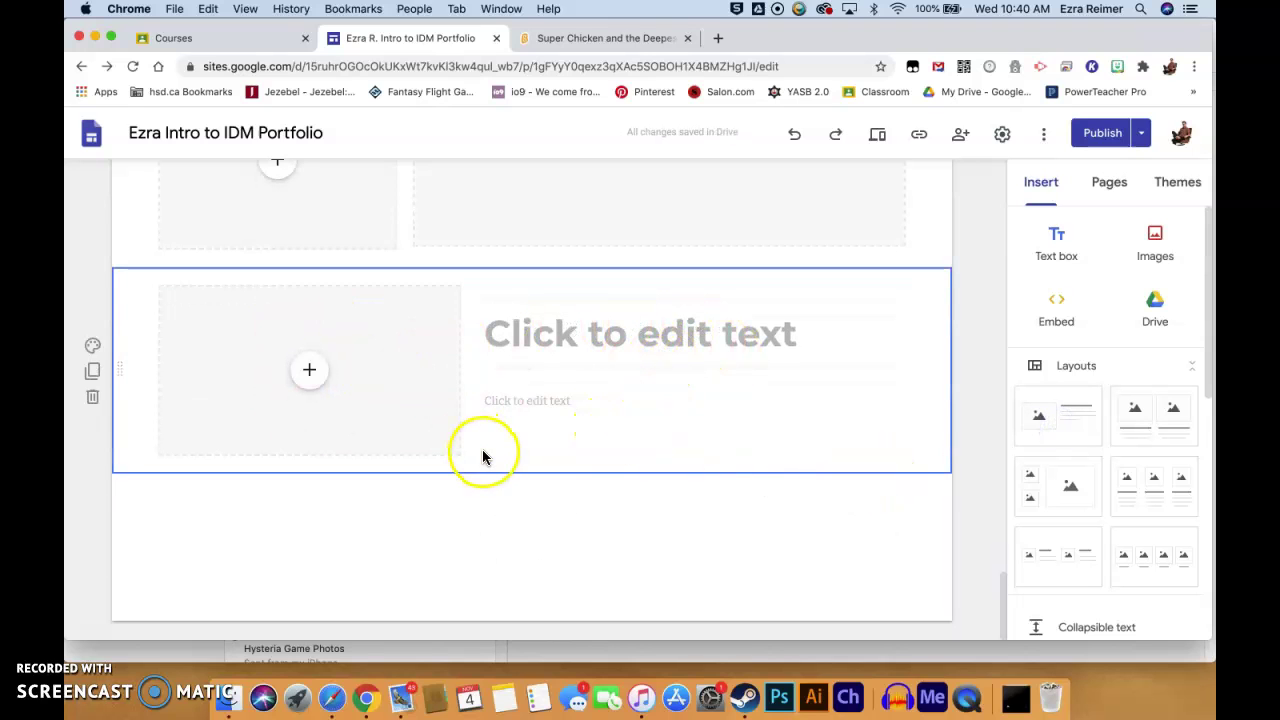
{"action": "left_click", "coordinate": [488, 515]}
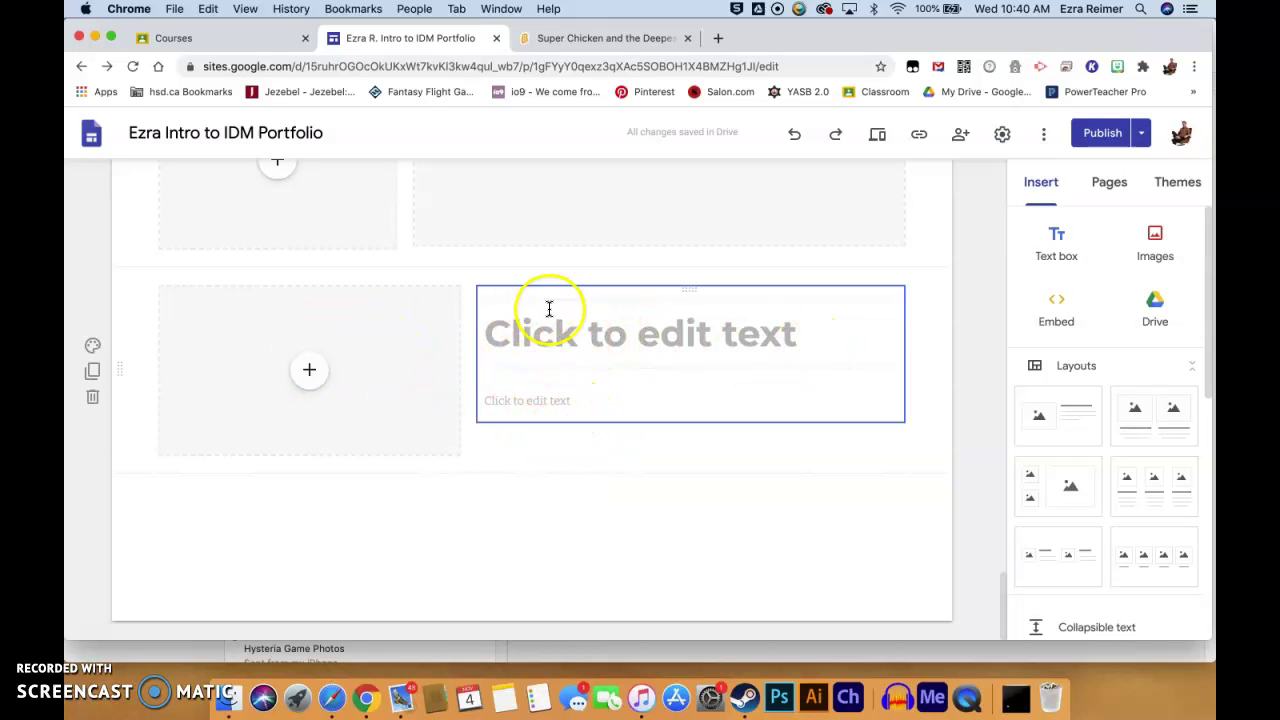
{"action": "left_click", "coordinate": [621, 40]}
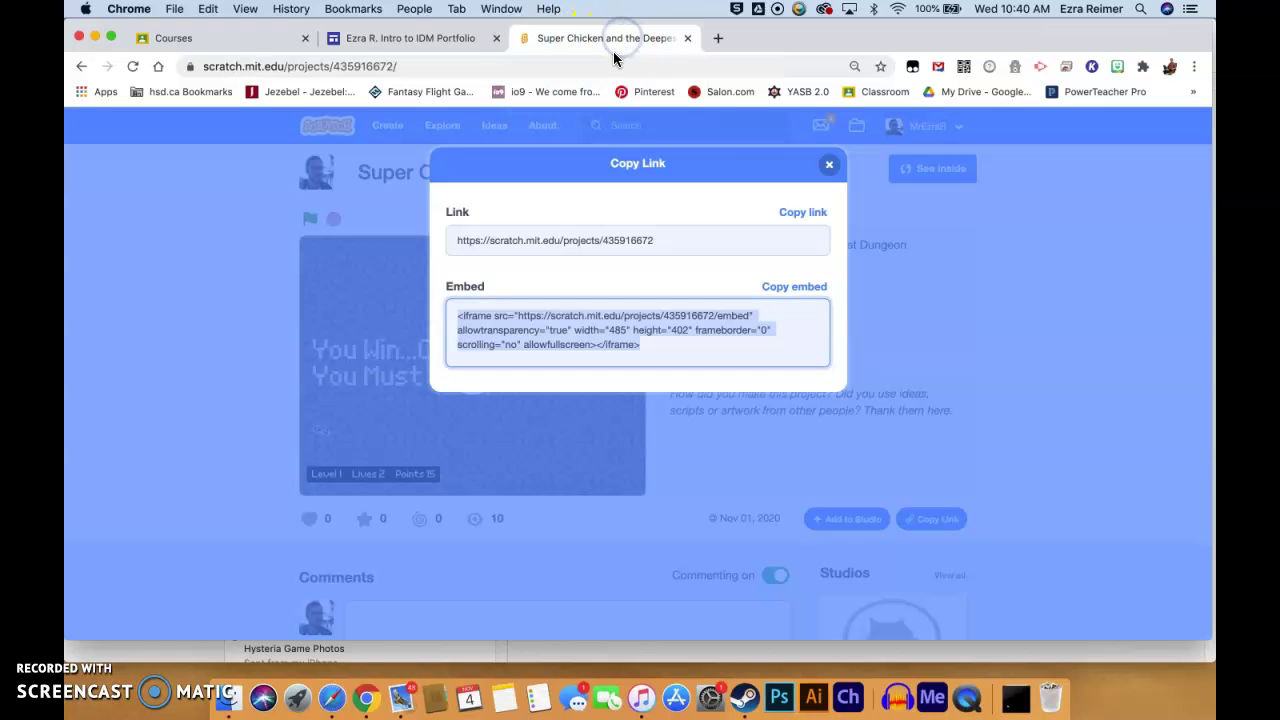
Close the Copy Link dialog and open 'Super Chicken and the Deepest Dungeon' from My Stuff
{"action": "left_click", "coordinate": [829, 164]}
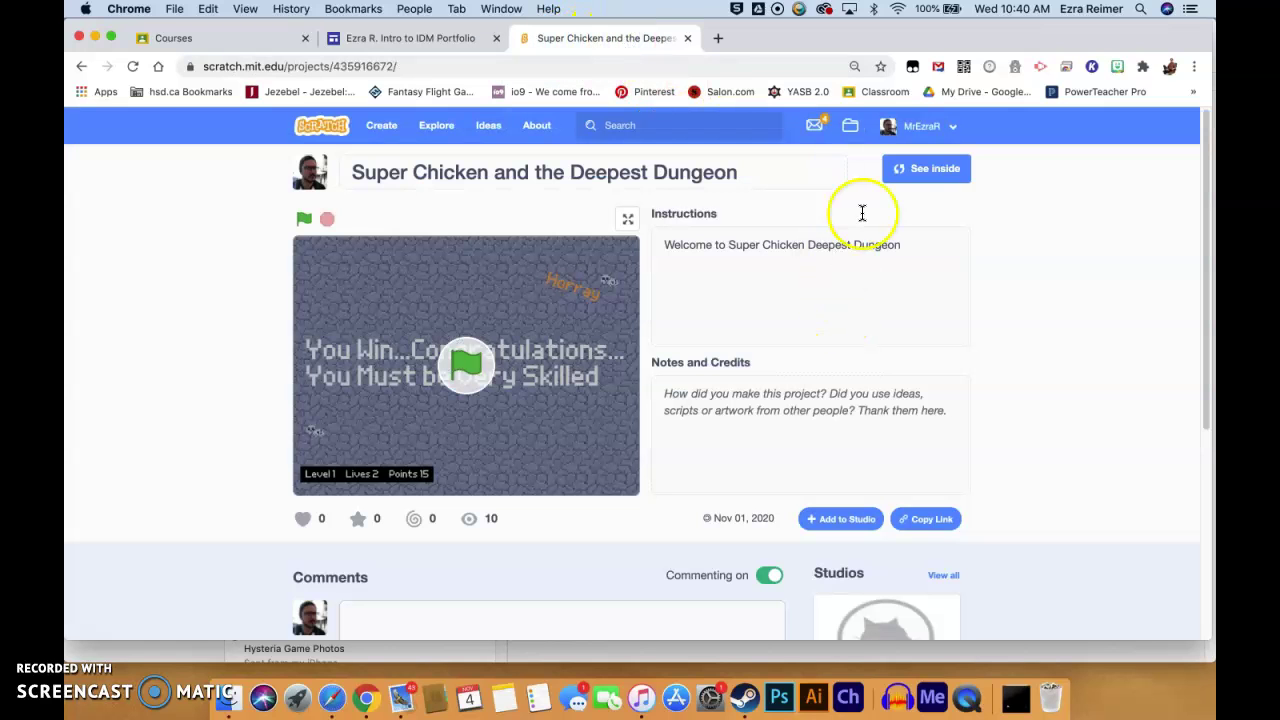
{"action": "left_click", "coordinate": [940, 126]}
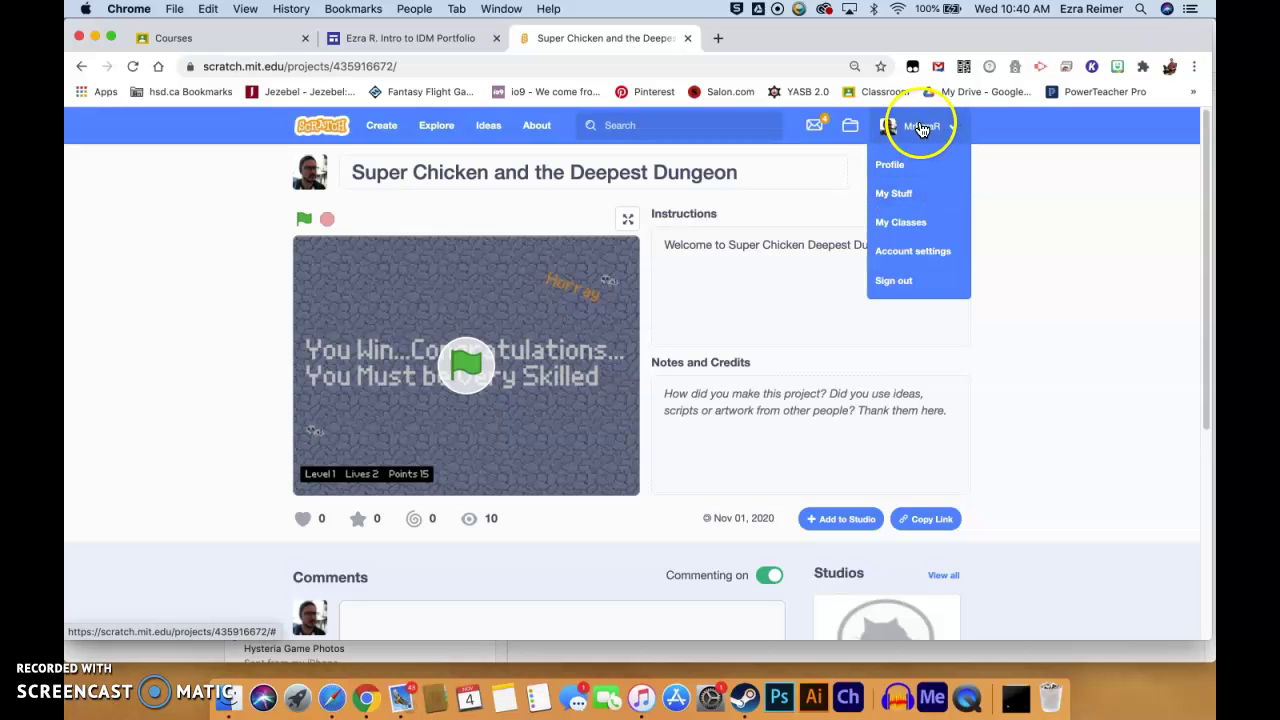
{"action": "left_click", "coordinate": [898, 196]}
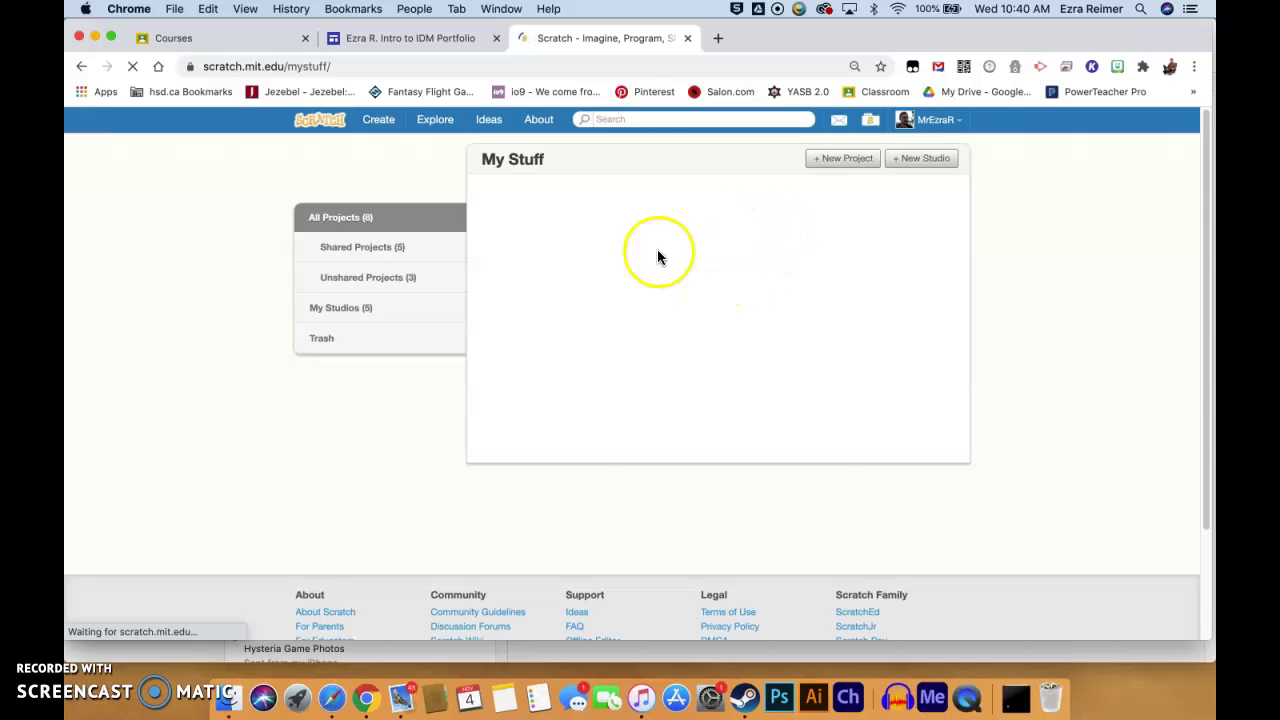
{"action": "left_click", "coordinate": [706, 351]}
{"action": "left_click", "coordinate": [672, 362]}
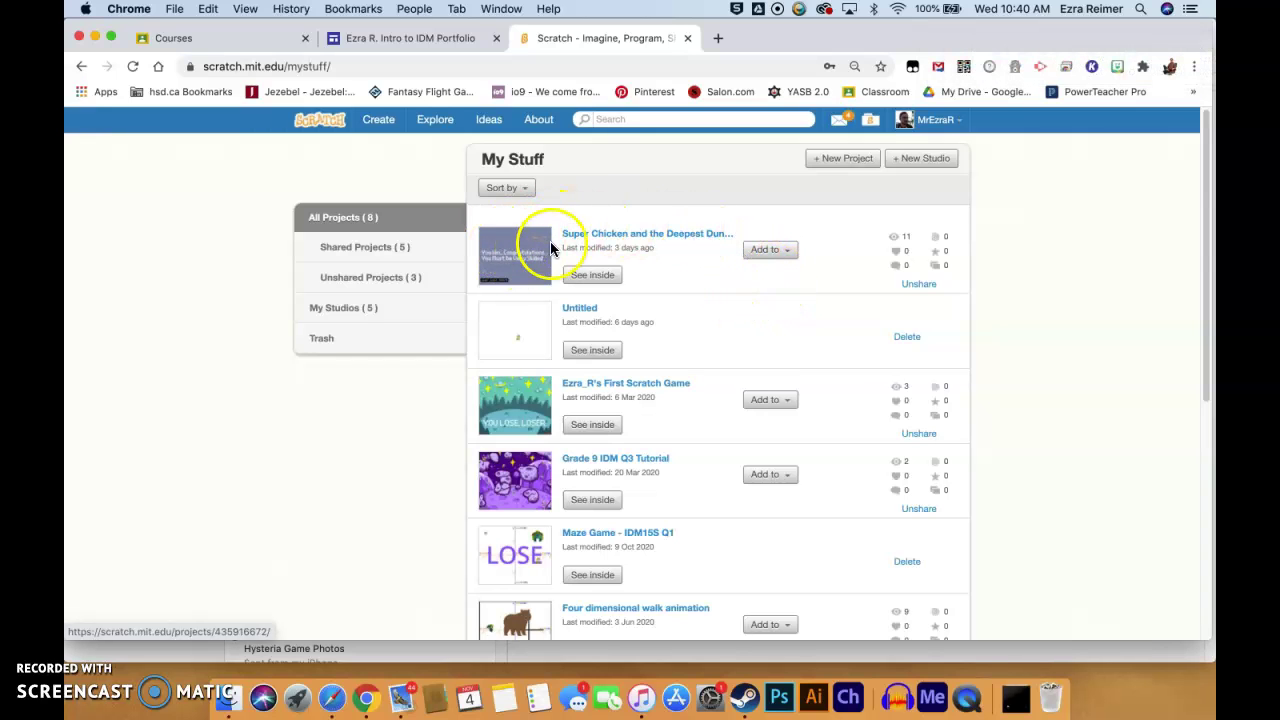
{"action": "left_click", "coordinate": [593, 237]}
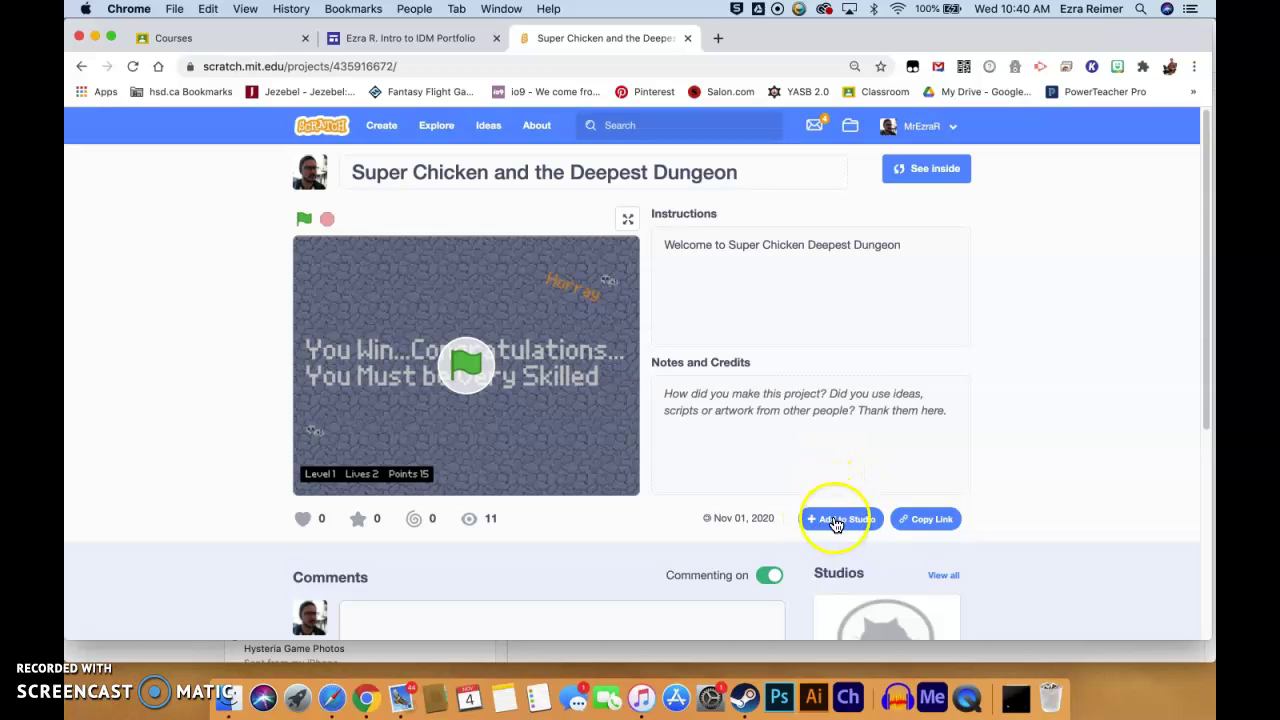
Copy the Super Chicken project's embed code and return to the Google Sites portfolio
{"action": "left_click", "coordinate": [925, 527]}
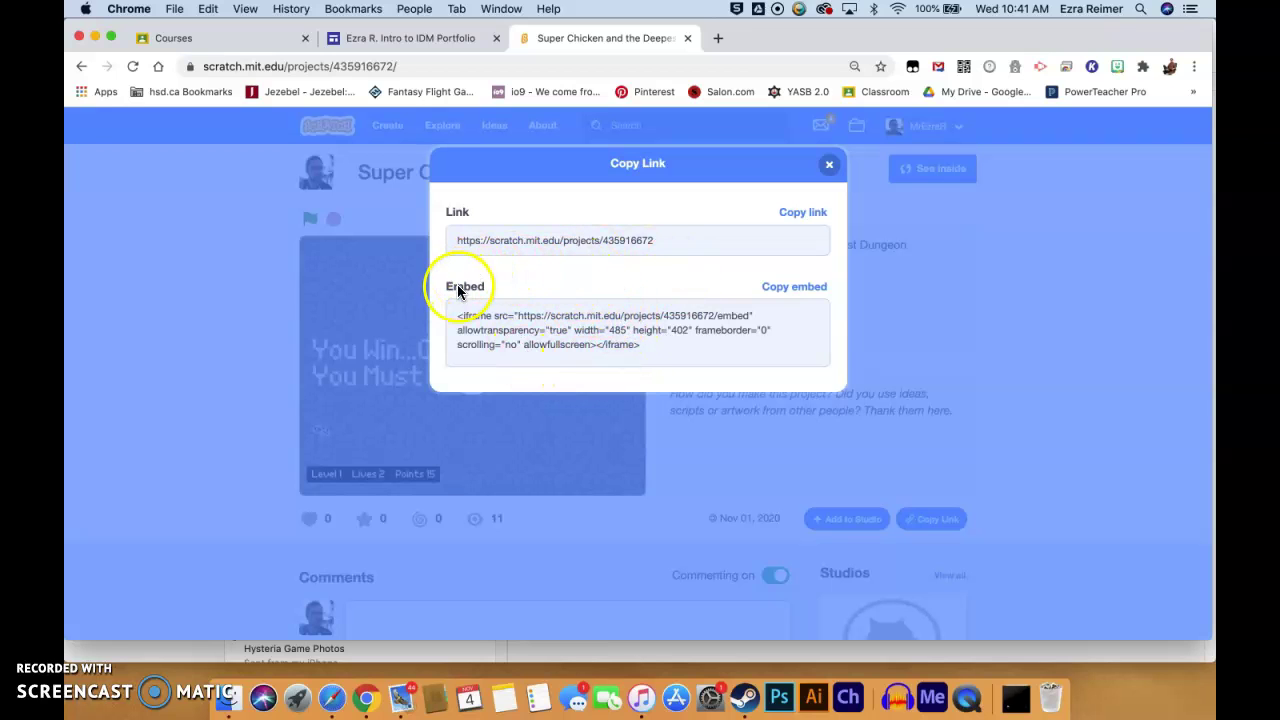
{"action": "left_click", "coordinate": [794, 290]}
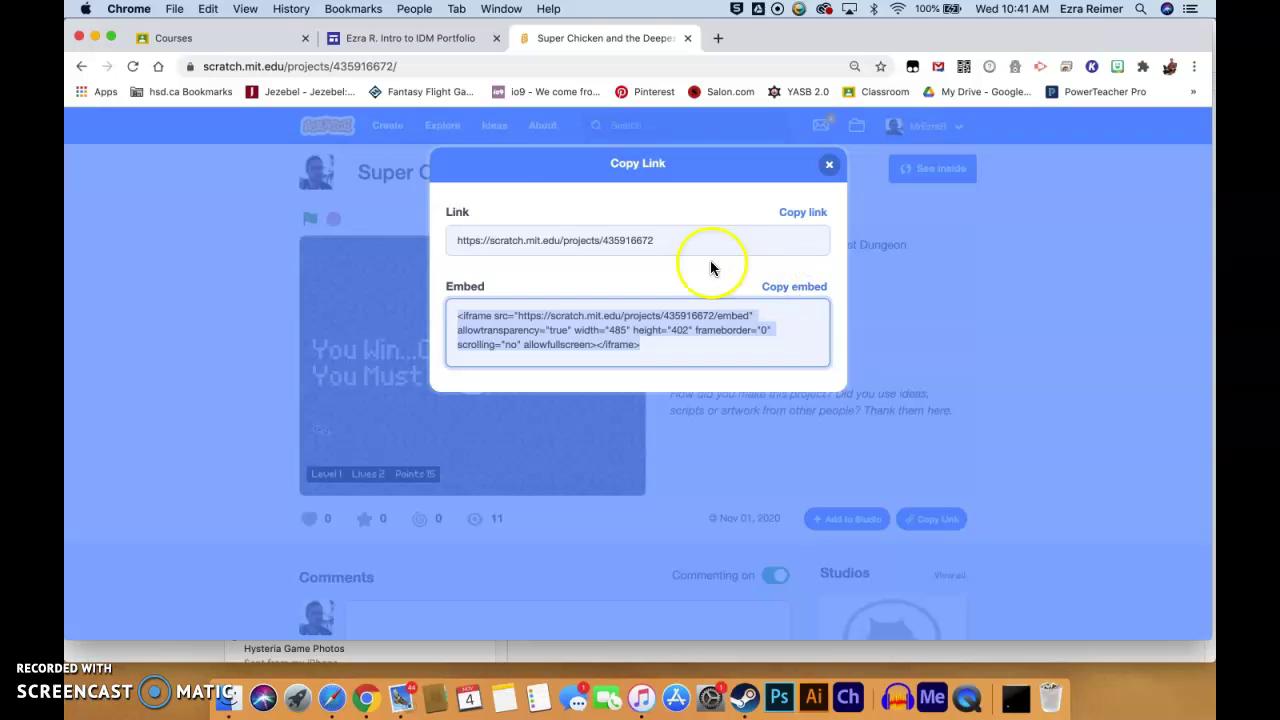
{"action": "left_click", "coordinate": [403, 40]}
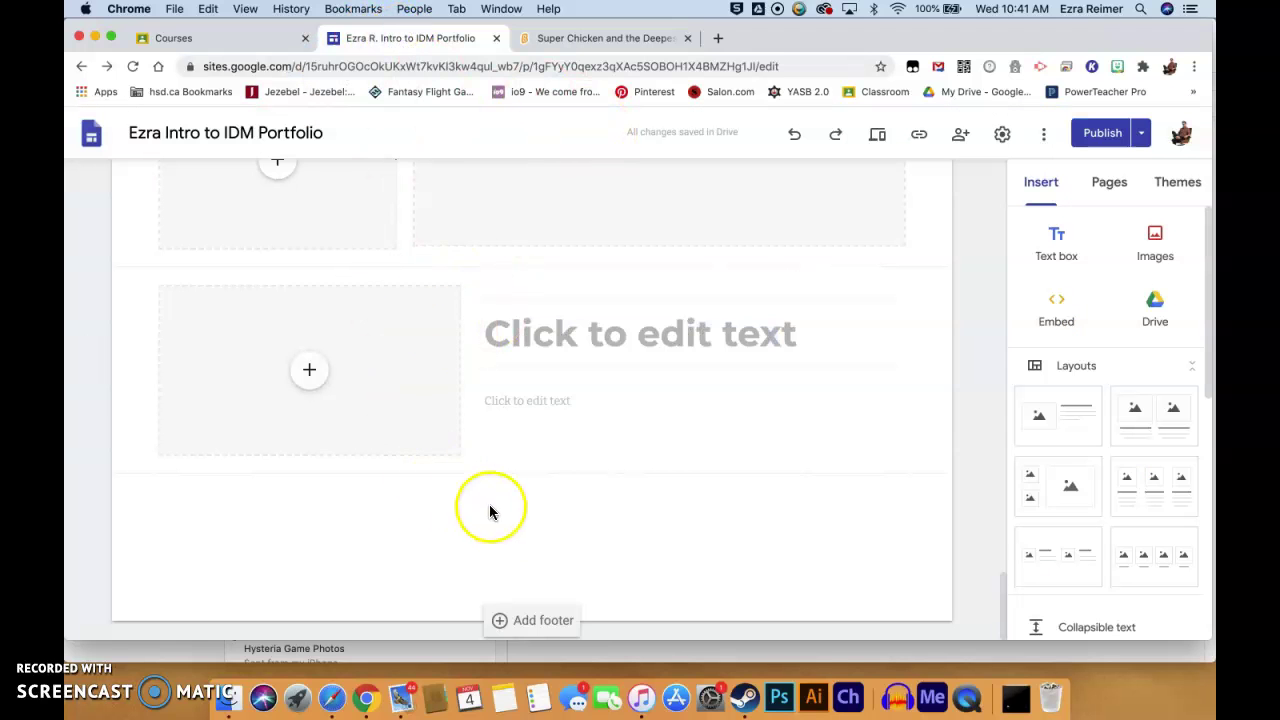
Paste the Scratch embed code into Embed from the web's Embed code field and preview it
{"action": "left_click", "coordinate": [1059, 306]}
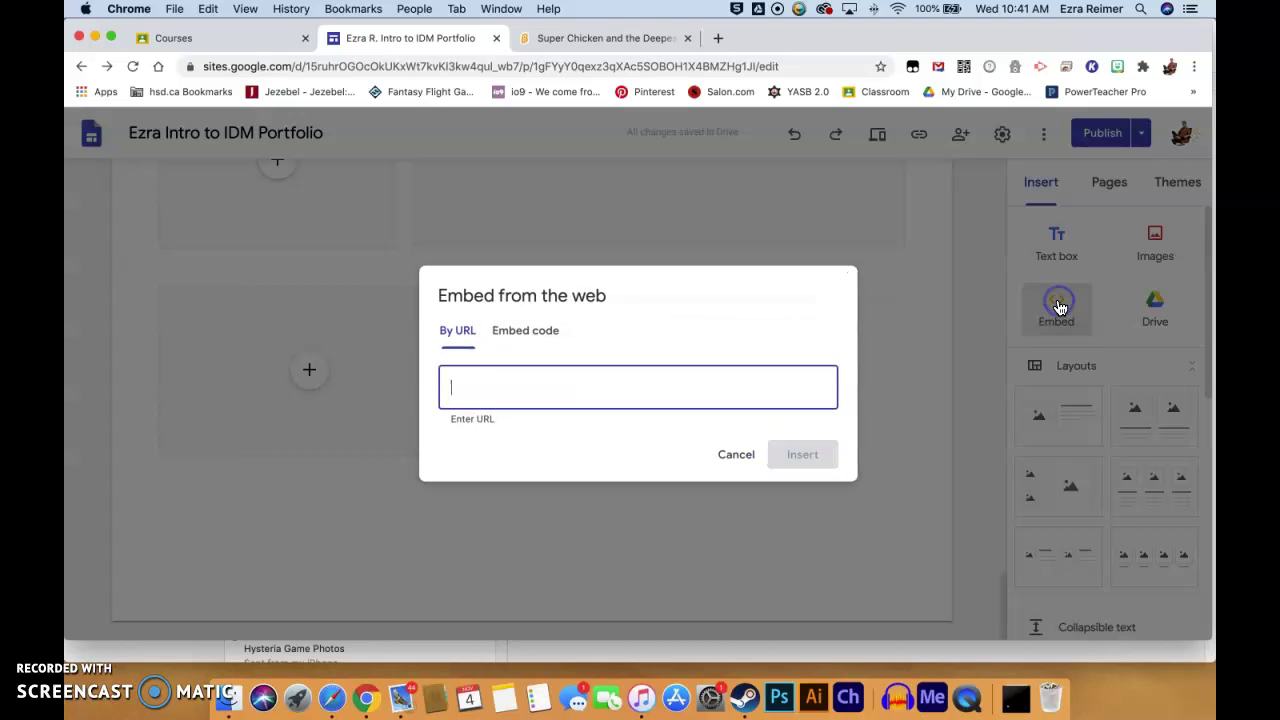
{"action": "left_click", "coordinate": [527, 333]}
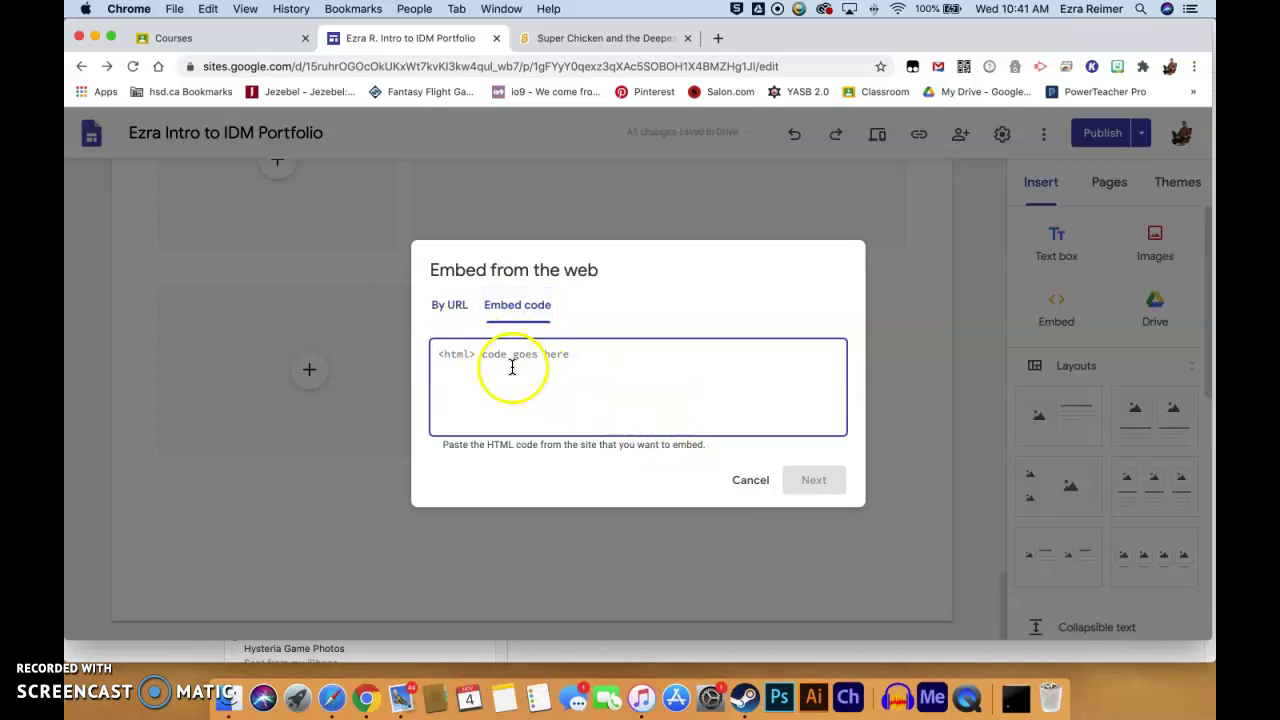
{"action": "right_click", "coordinate": [498, 367]}
{"action": "left_click", "coordinate": [468, 369]}
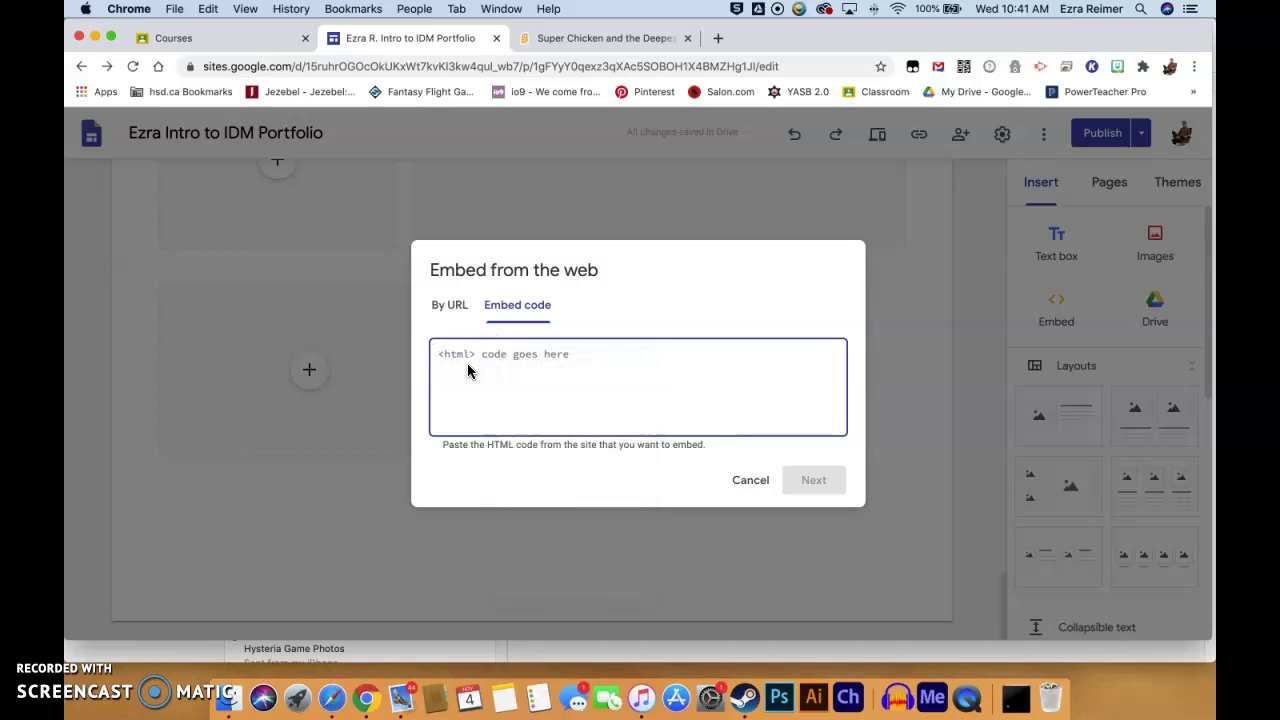
{"action": "key", "text": "super+v"}
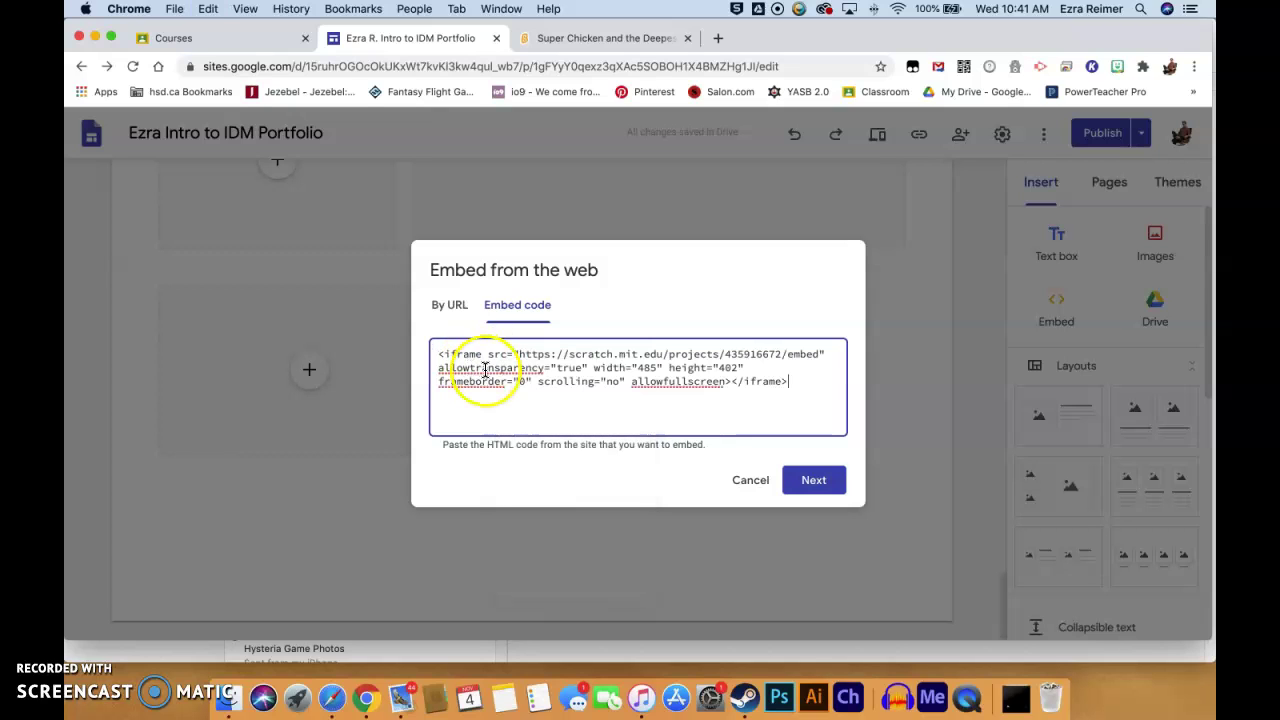
{"action": "left_click", "coordinate": [439, 350]}
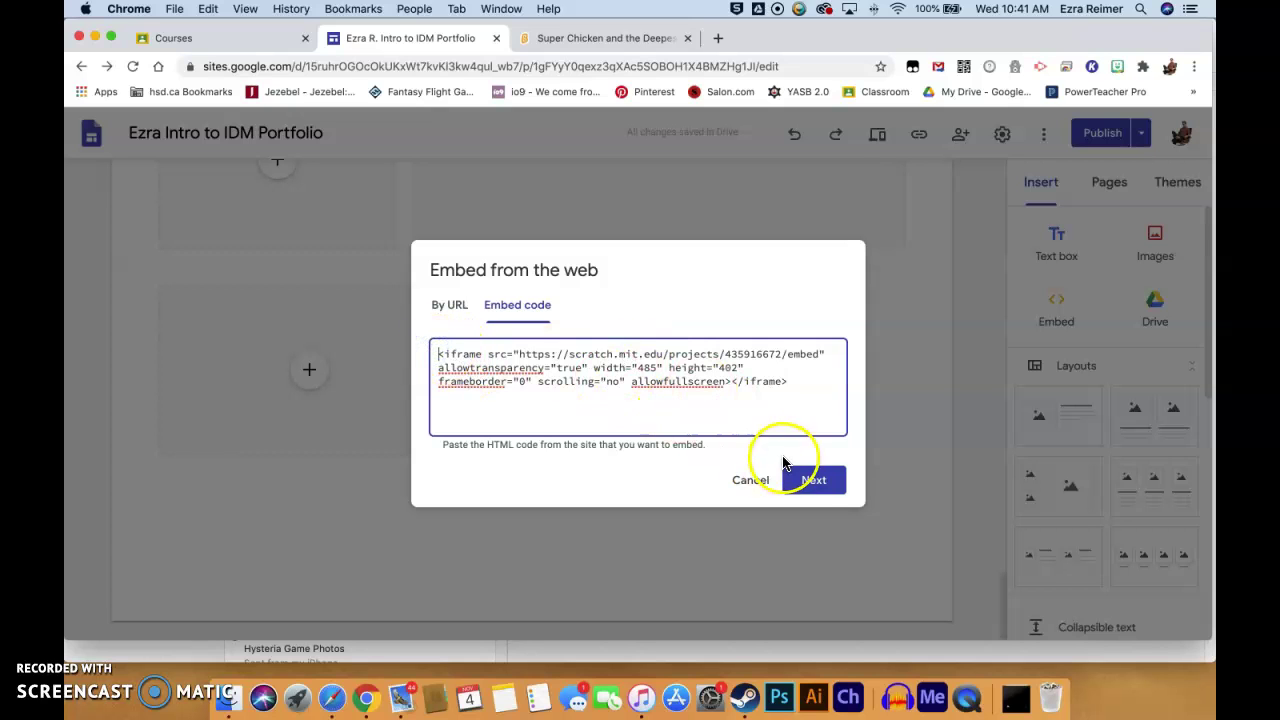
{"action": "left_click", "coordinate": [812, 481]}
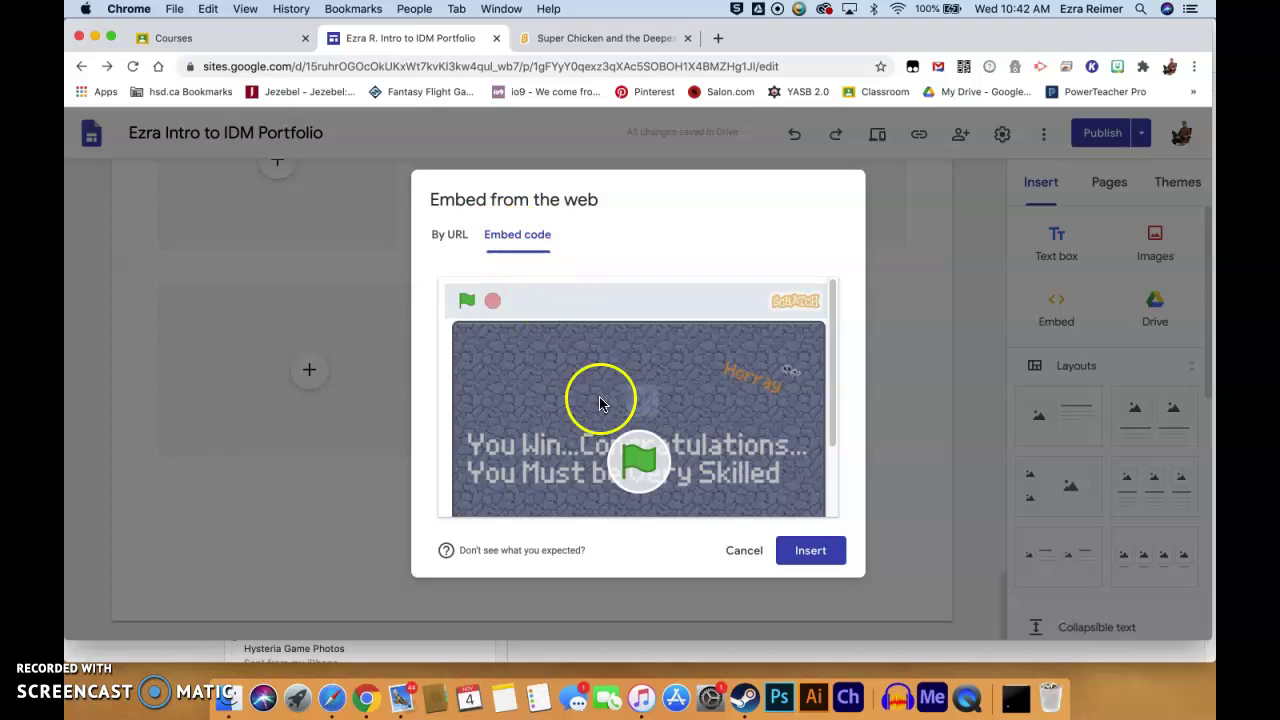
Insert the game, delete the empty image placeholder, and drag the embed into the section's left column
{"action": "left_click", "coordinate": [810, 553]}
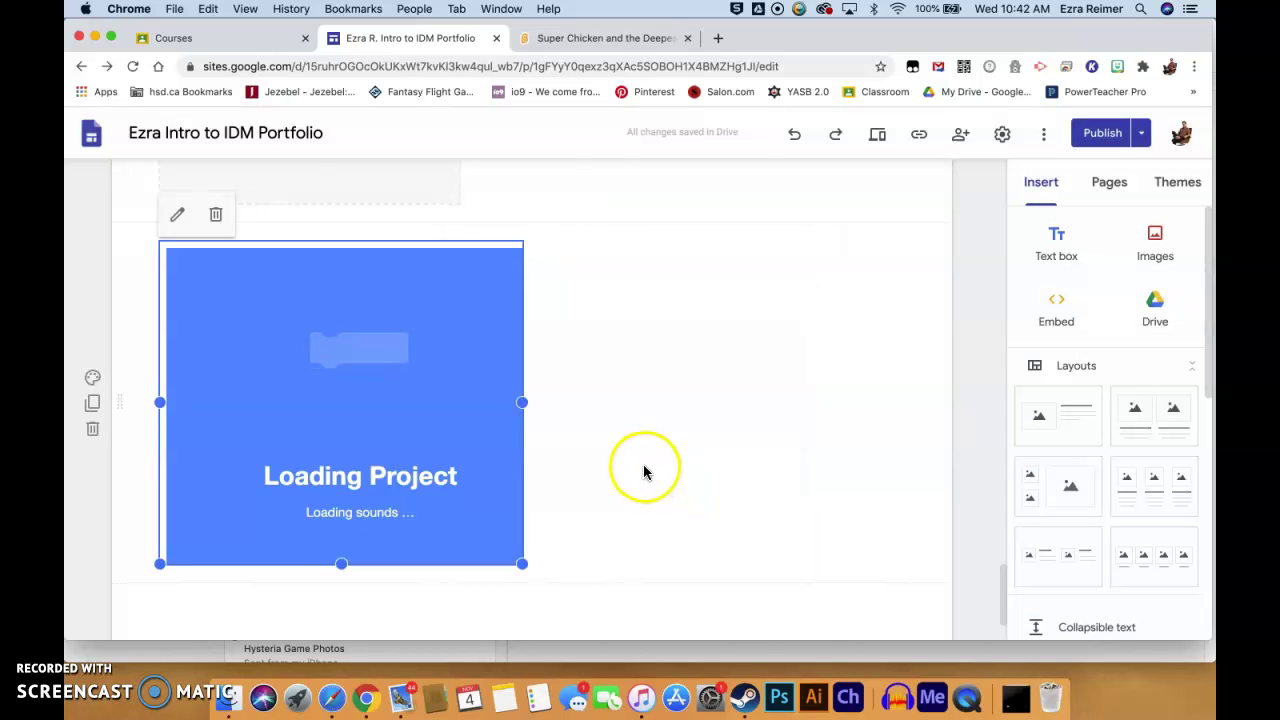
{"action": "scroll", "coordinate": [644, 470], "scroll_direction": "up", "scroll_amount": 3}
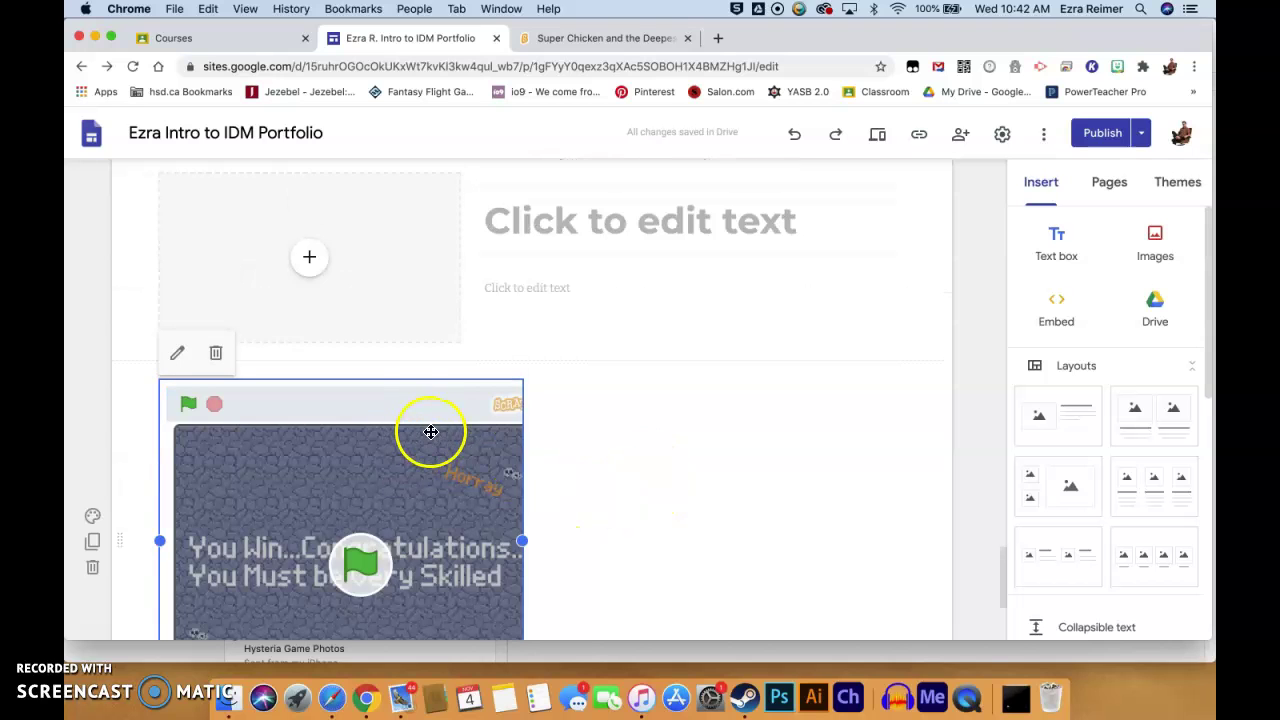
{"action": "left_click", "coordinate": [370, 291]}
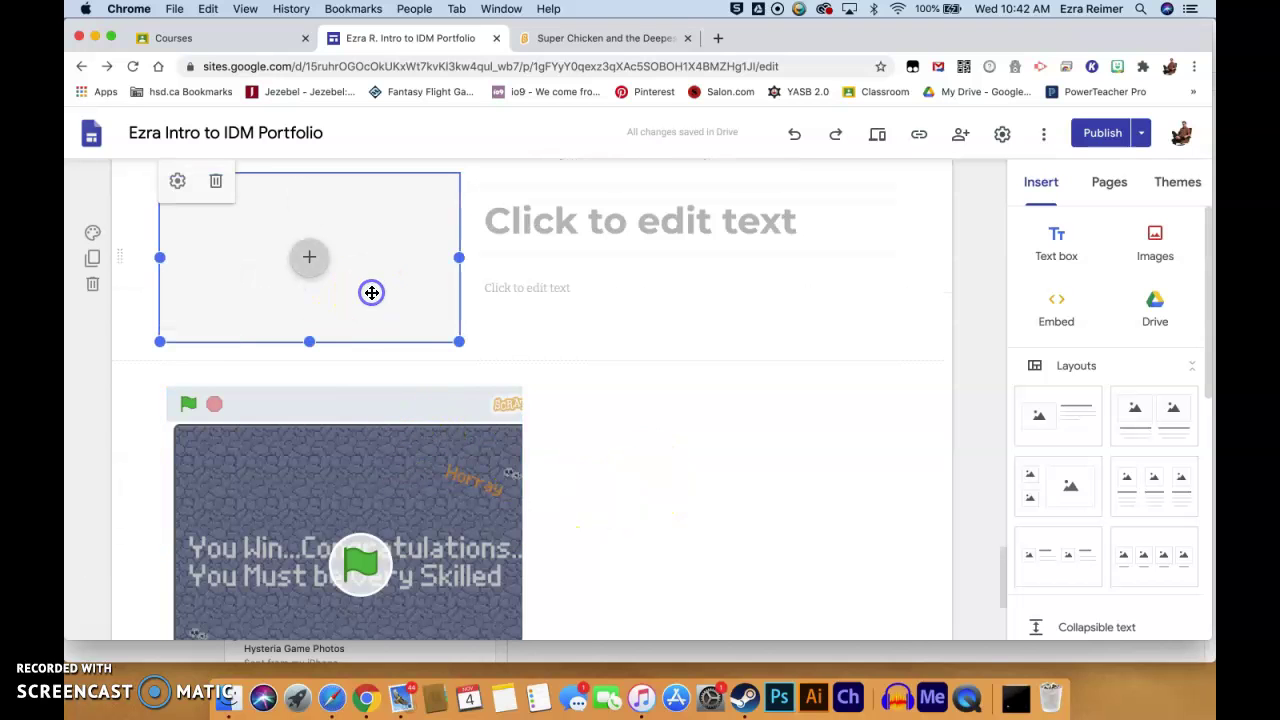
{"action": "left_click", "coordinate": [218, 180]}
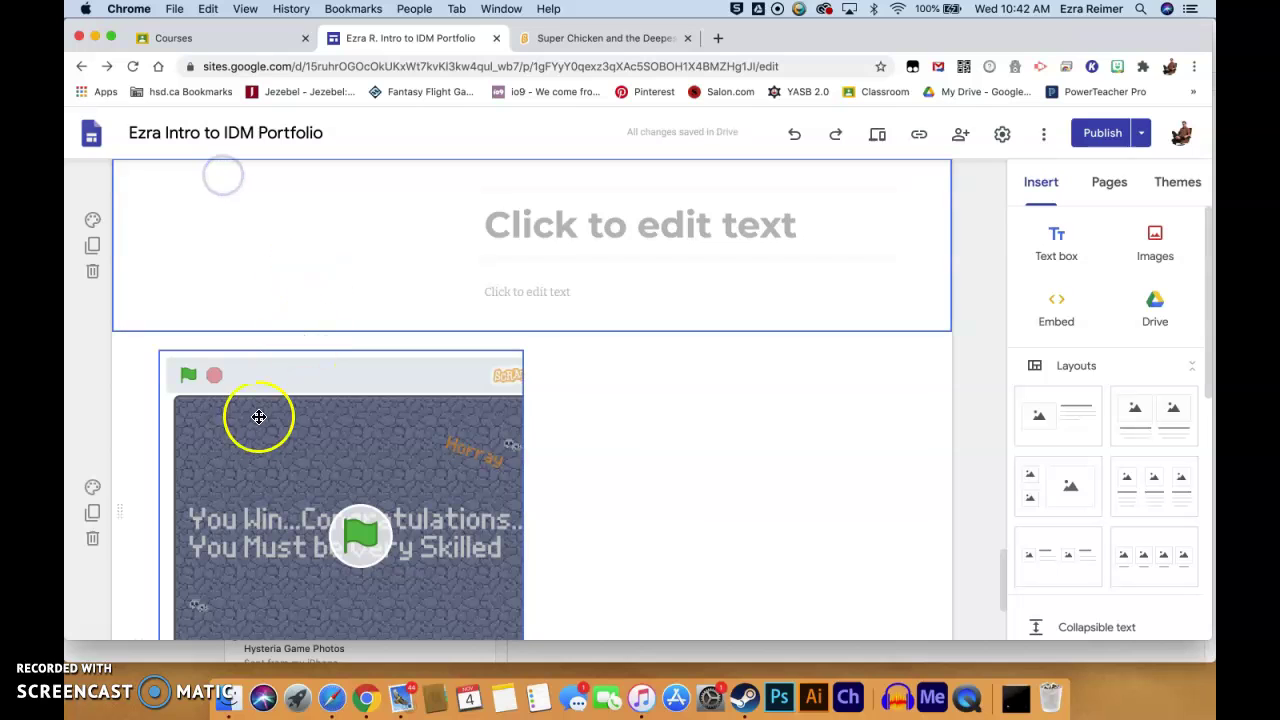
{"action": "left_click_drag", "start_coordinate": [263, 417], "coordinate": [214, 236]}
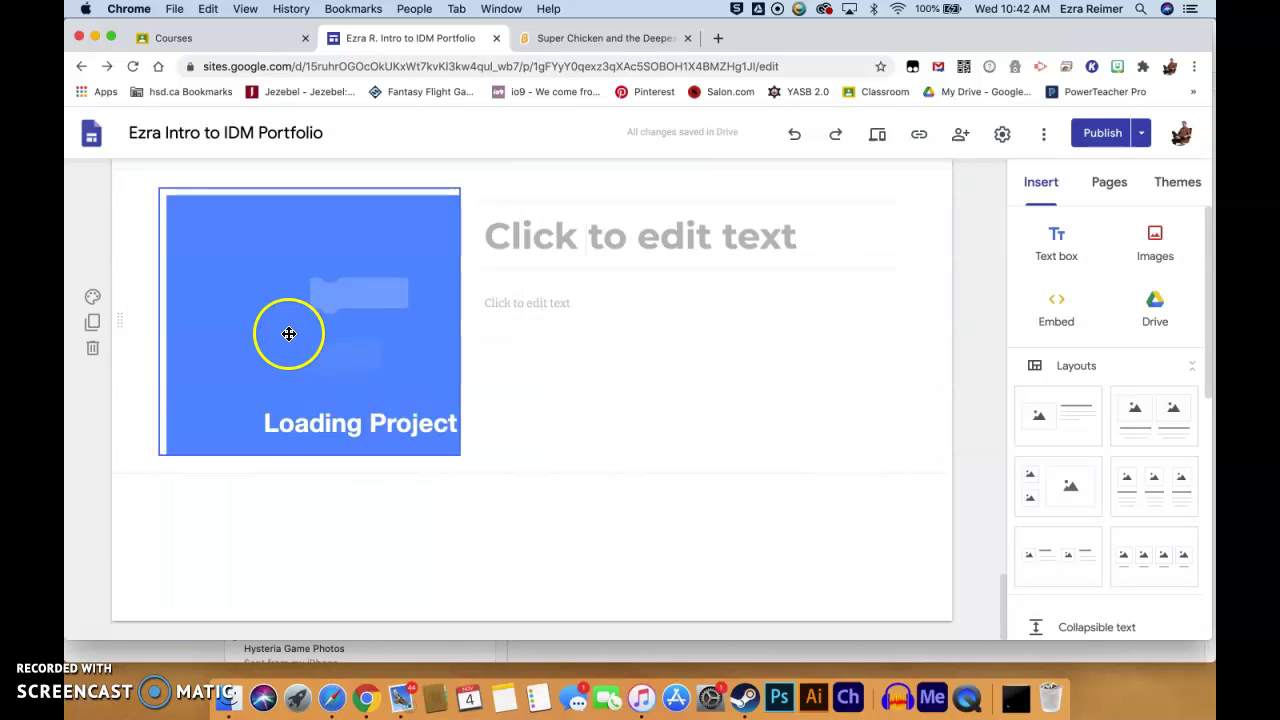
{"action": "scroll", "coordinate": [287, 334], "scroll_direction": "up", "scroll_amount": 2}
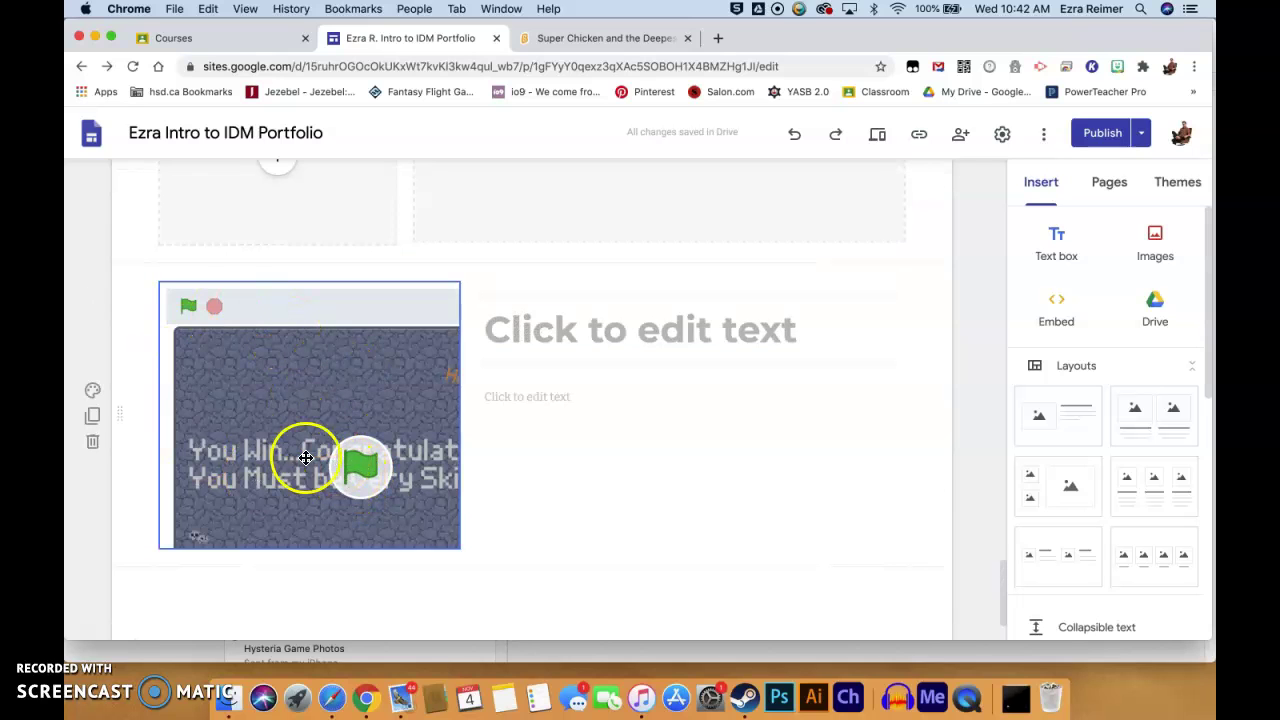
{"action": "left_click", "coordinate": [541, 333]}
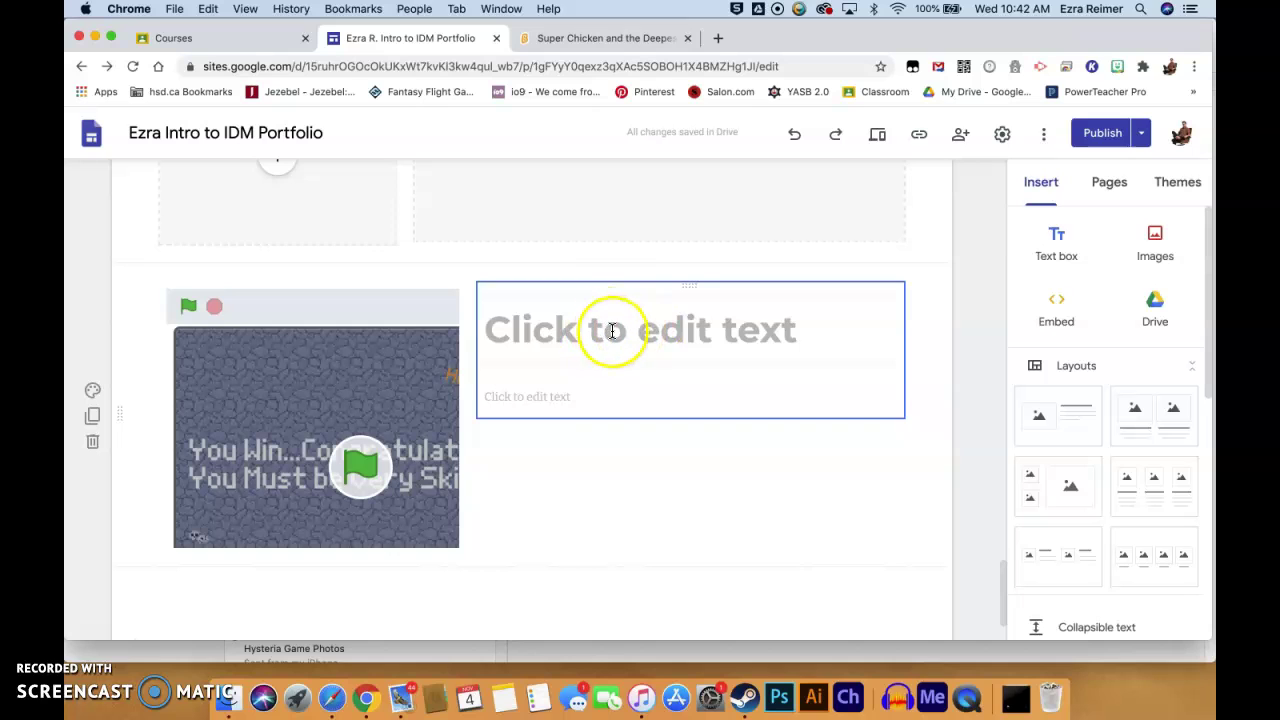